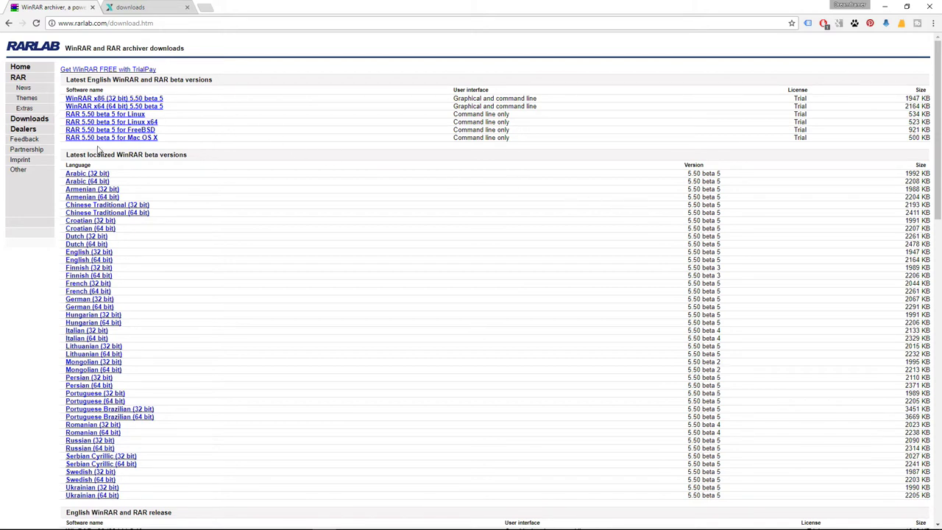
- Download the English (64 bit) WinRAR 5.40 installer from the localized versions list and save it to the Desktop
{"action": "left_click_drag", "start_coordinate": [67, 154], "coordinate": [188, 155]}
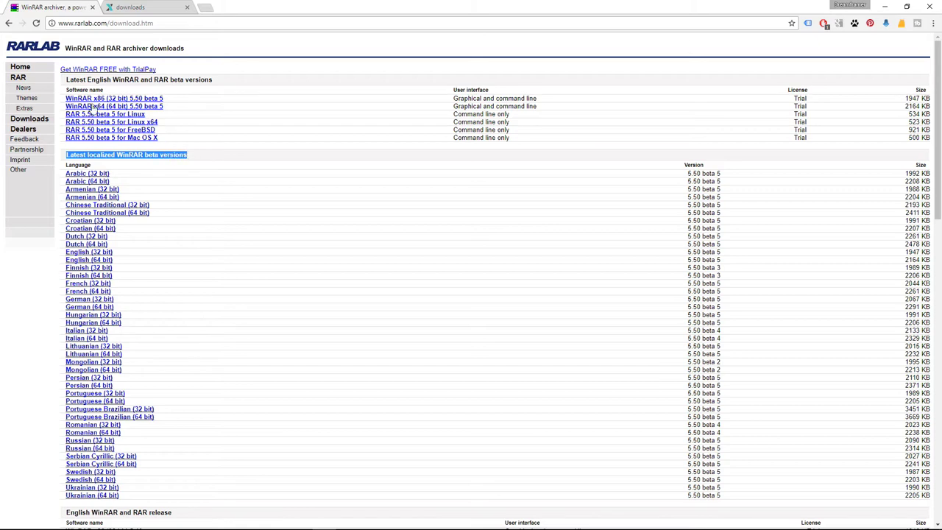
{"action": "left_click", "coordinate": [67, 79]}
{"action": "left_click_drag", "start_coordinate": [67, 78], "coordinate": [216, 82]}
{"action": "scroll", "coordinate": [160, 198], "scroll_direction": "down", "scroll_amount": 5}
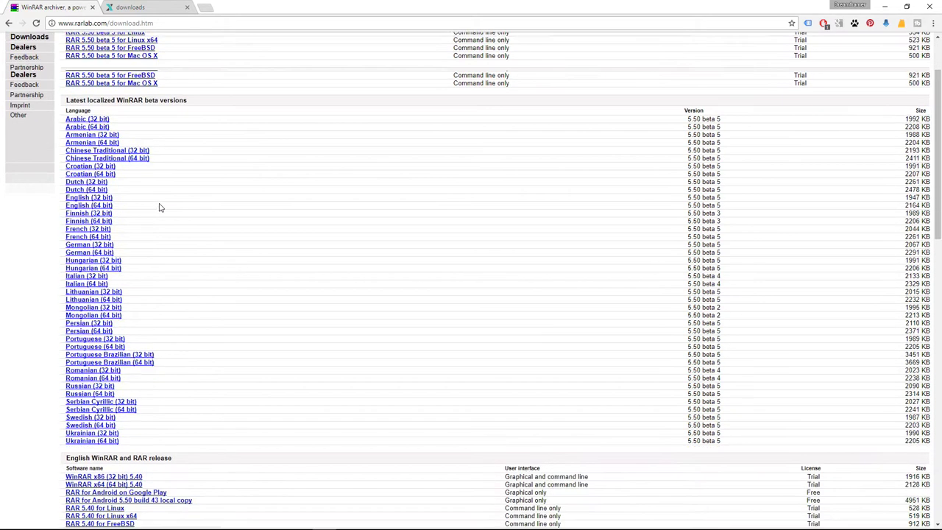
{"action": "scroll", "coordinate": [160, 208], "scroll_direction": "down", "scroll_amount": 2}
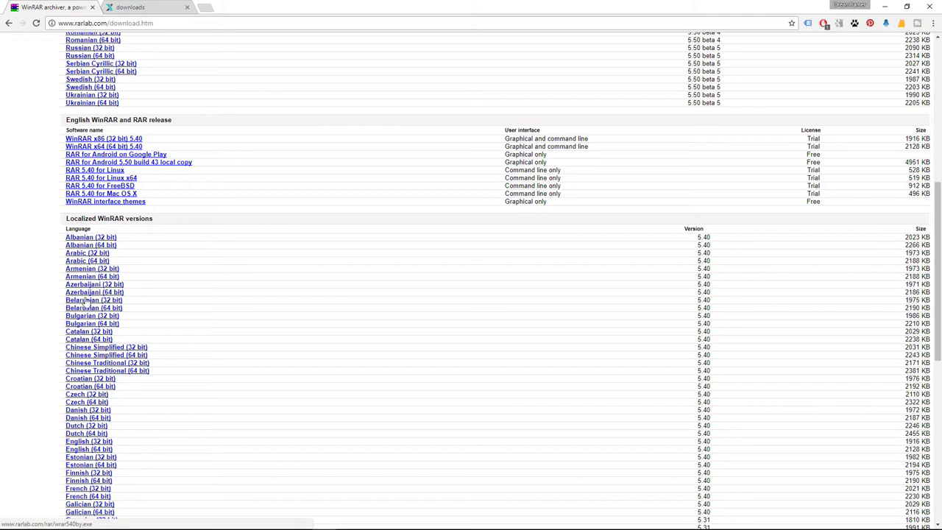
{"action": "scroll", "coordinate": [87, 305], "scroll_direction": "down", "scroll_amount": 3}
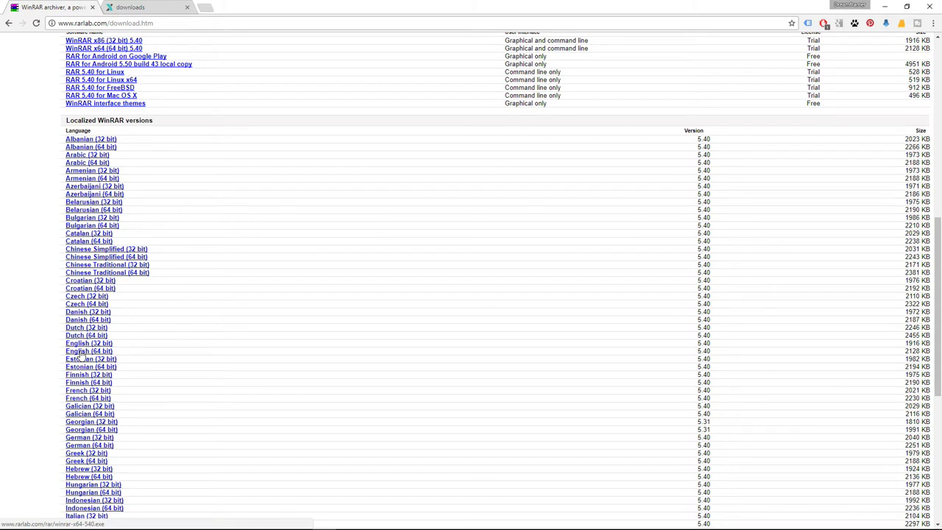
{"action": "left_click", "coordinate": [82, 353]}
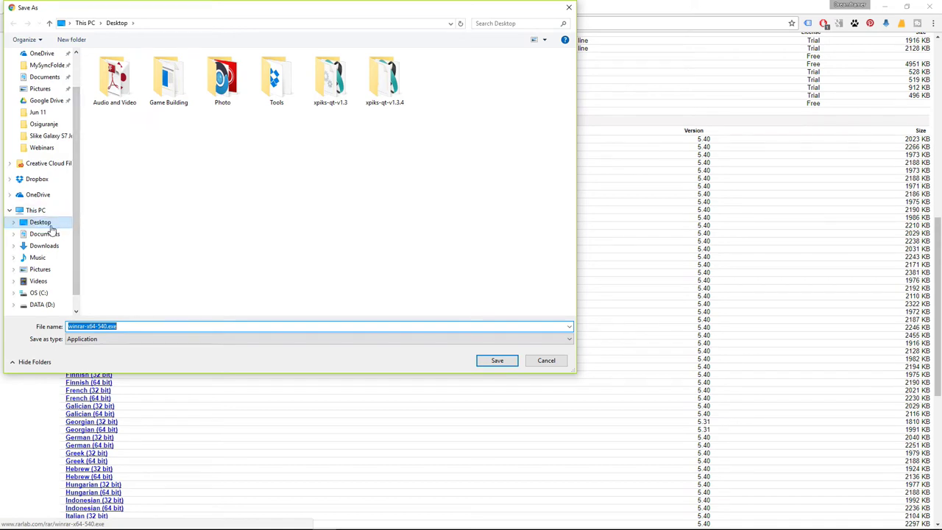
{"action": "left_click", "coordinate": [497, 360]}
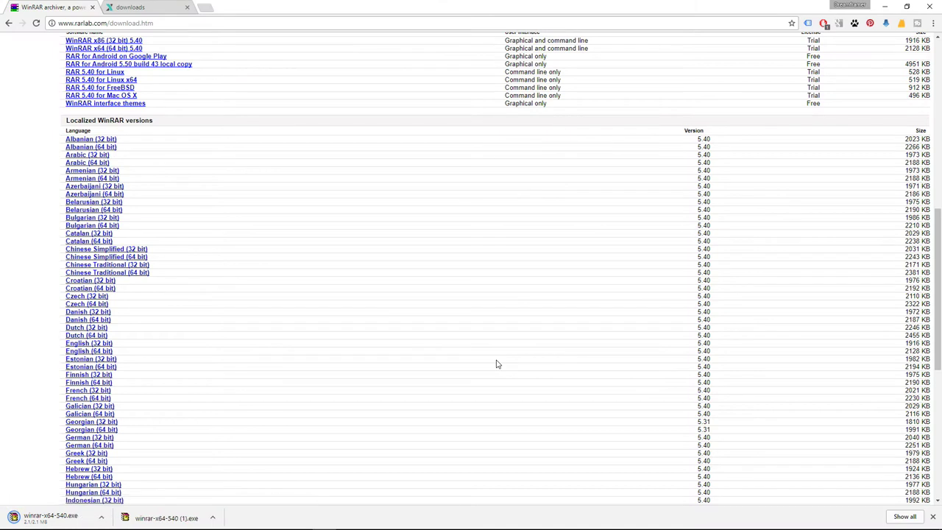
- Download the Xpiks archive for Win 64-bit from the Xpiks downloads page and save it to the Desktop
{"action": "left_click", "coordinate": [162, 8]}
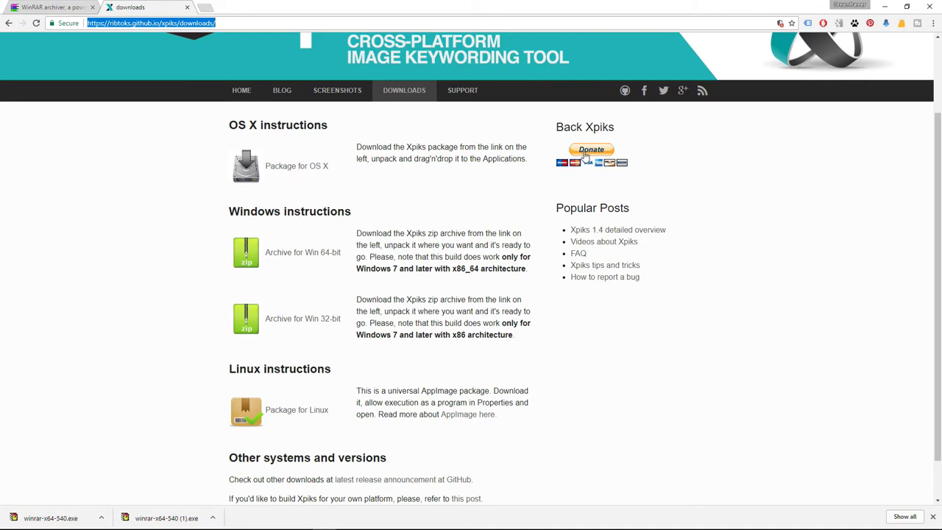
{"action": "left_click", "coordinate": [280, 252]}
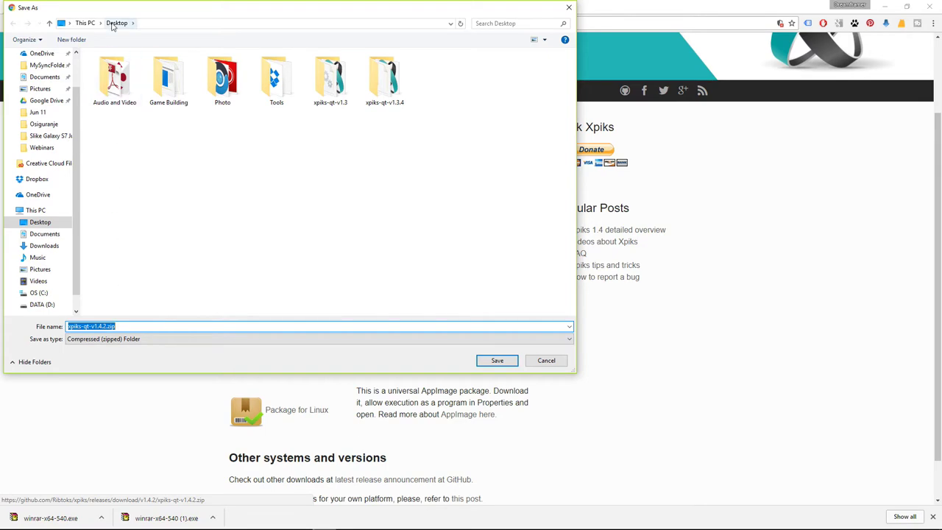
{"action": "left_click", "coordinate": [496, 360]}
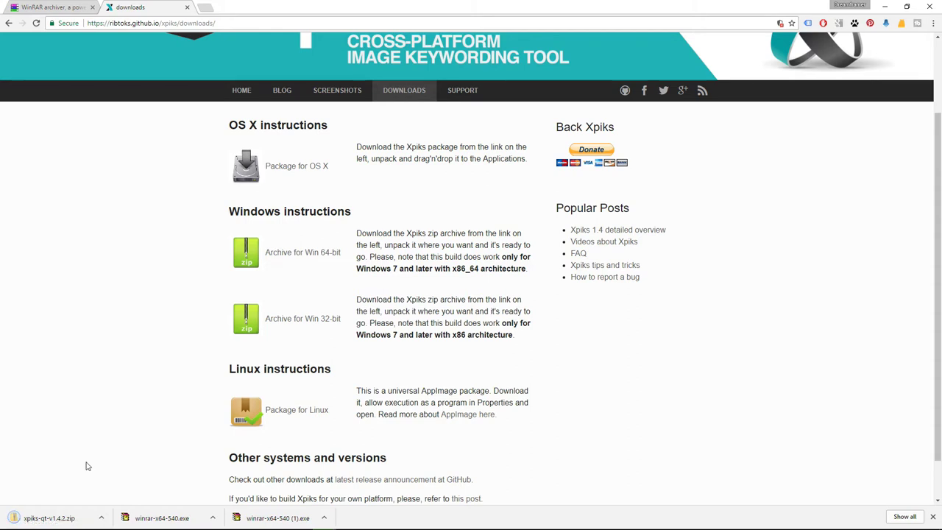
- Minimize the browser and move the WinRAR installer and Xpiks archive together to an empty area of the desktop
{"action": "left_click", "coordinate": [885, 6]}
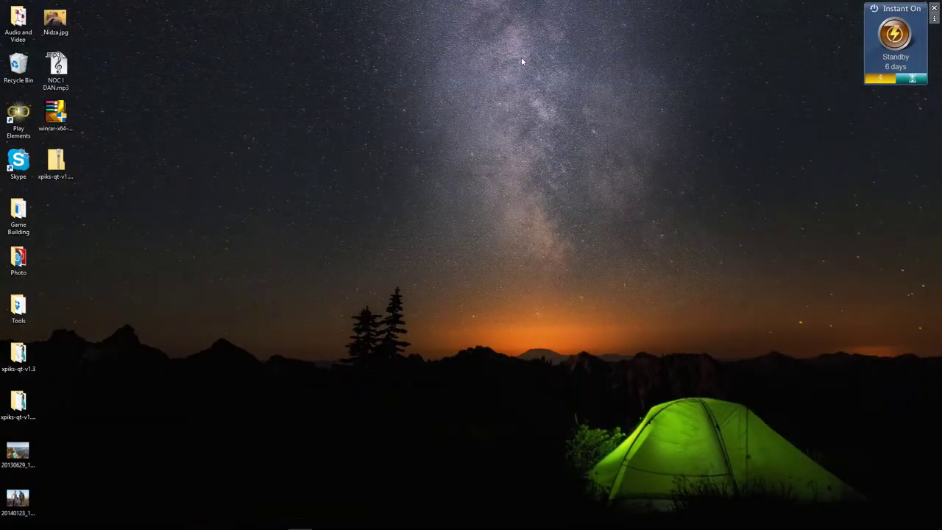
{"action": "left_click_drag", "start_coordinate": [117, 101], "coordinate": [51, 181]}
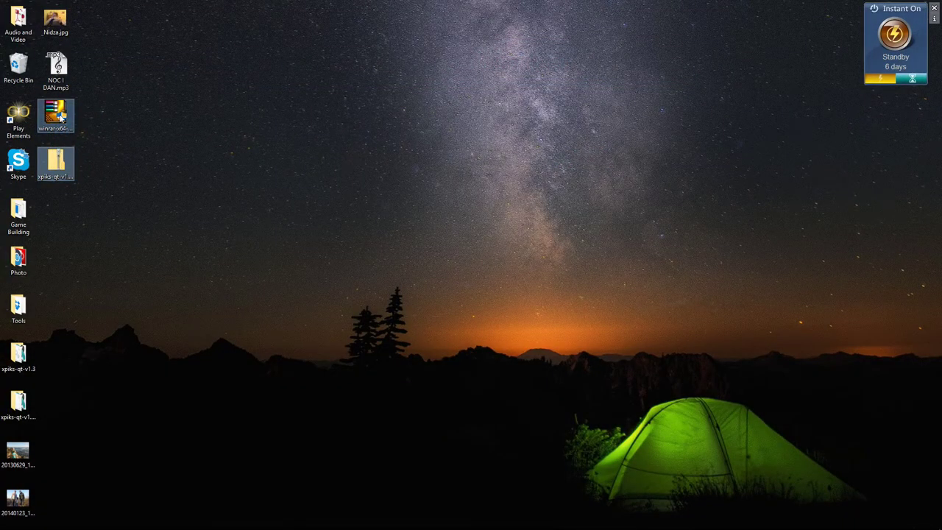
{"action": "left_click_drag", "start_coordinate": [55, 112], "coordinate": [363, 70]}
{"action": "left_click", "coordinate": [440, 96]}
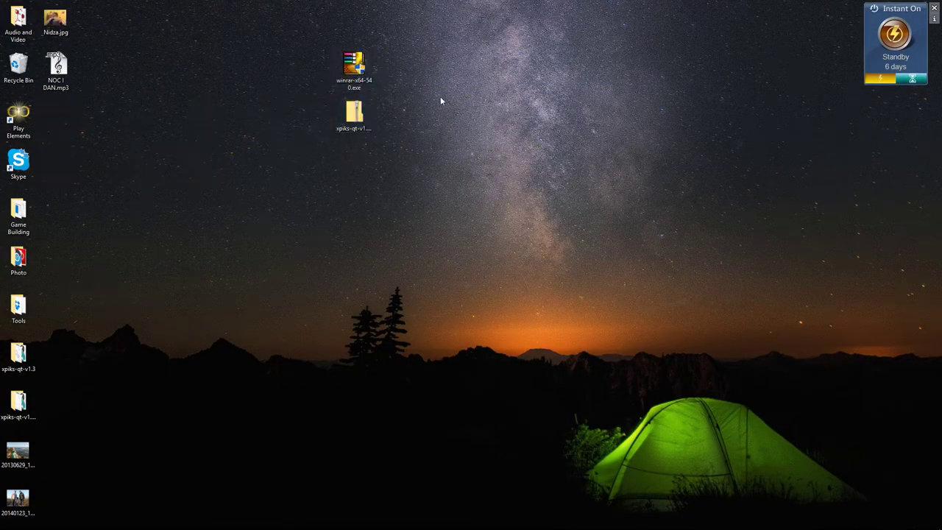
- Install WinRAR 5.40 into C:\Program Files\WinRAR, keeping the default file associations and shell integration options
{"action": "left_click", "coordinate": [359, 66]}
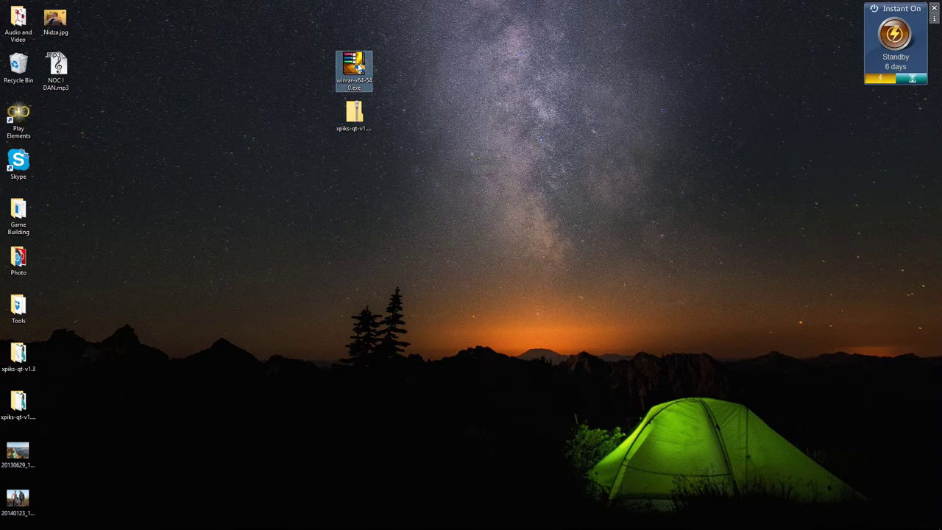
{"action": "double_click", "coordinate": [358, 66]}
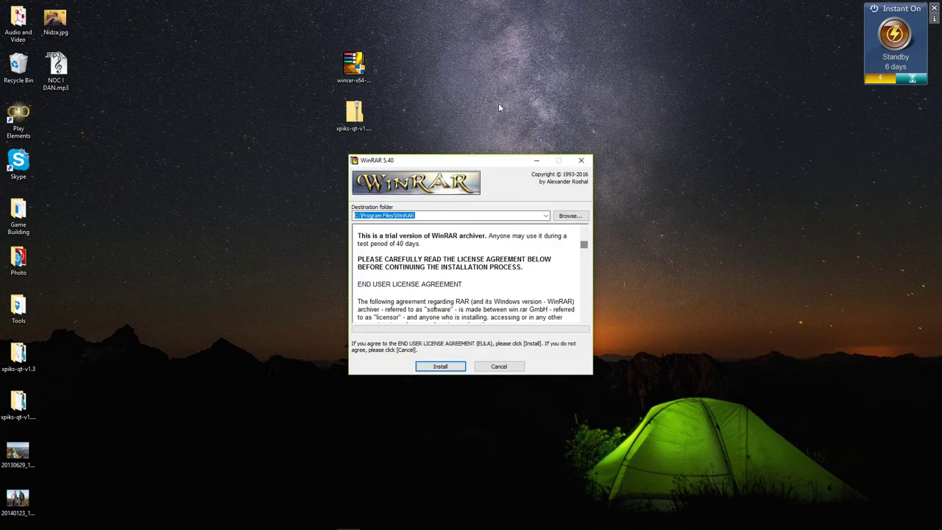
{"action": "left_click", "coordinate": [440, 367]}
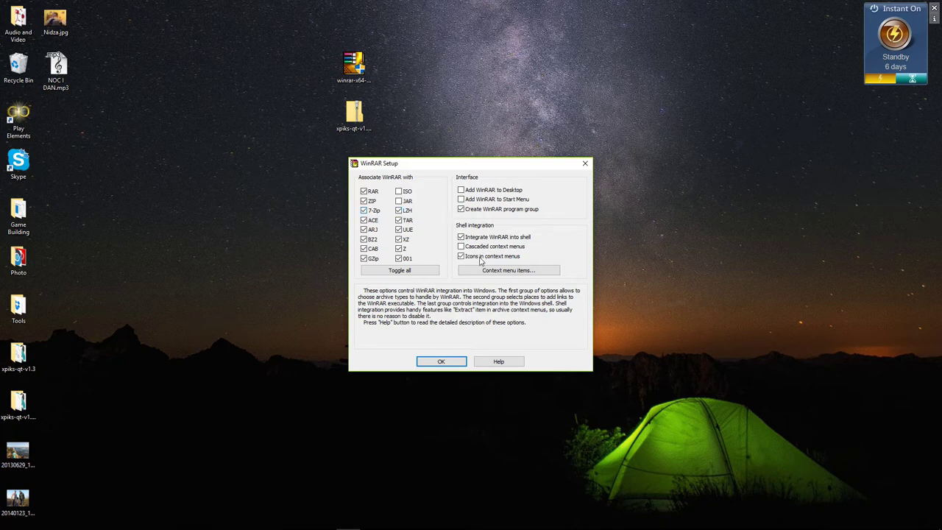
{"action": "left_click", "coordinate": [442, 361]}
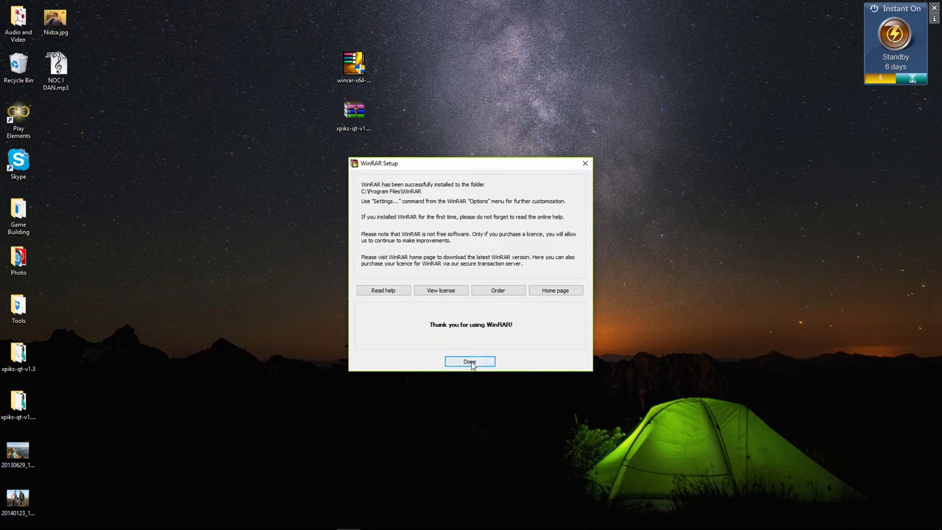
{"action": "left_click", "coordinate": [471, 363]}
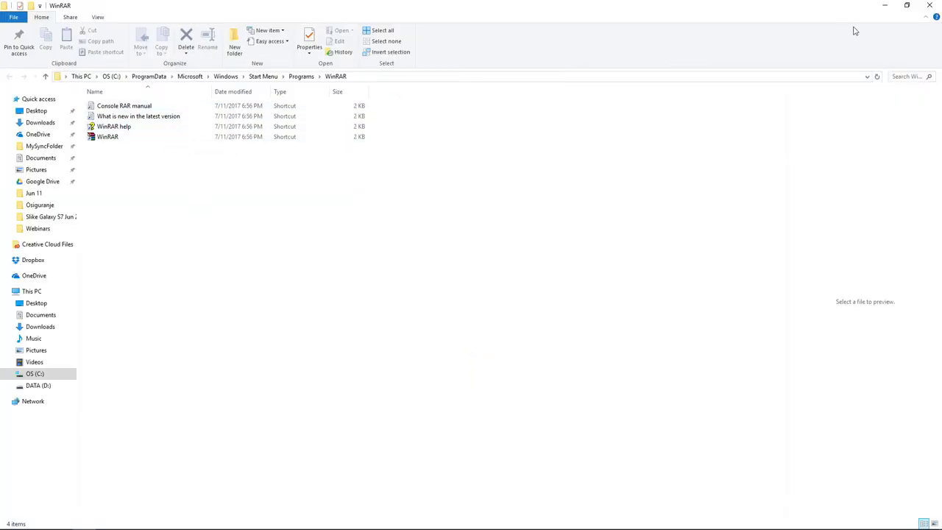
- Move the WinRAR shortcut from its Start Menu program folder onto the desktop and close the folder window
{"action": "left_click", "coordinate": [909, 6]}
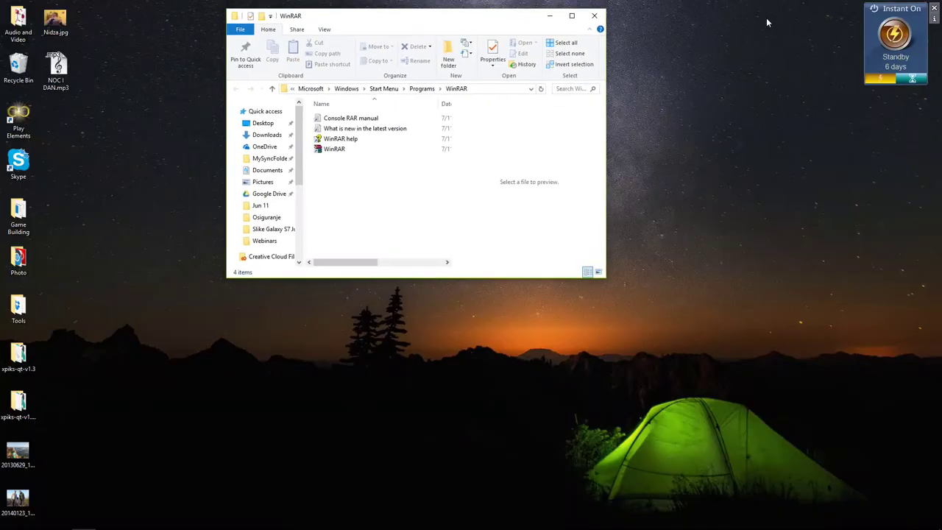
{"action": "left_click", "coordinate": [332, 151]}
{"action": "left_click_drag", "start_coordinate": [332, 152], "coordinate": [120, 44]}
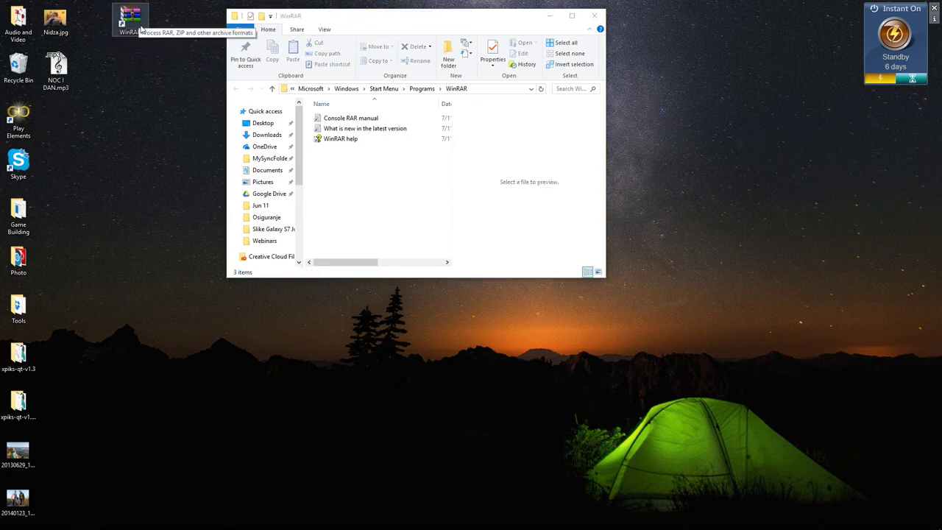
{"action": "left_click", "coordinate": [595, 16]}
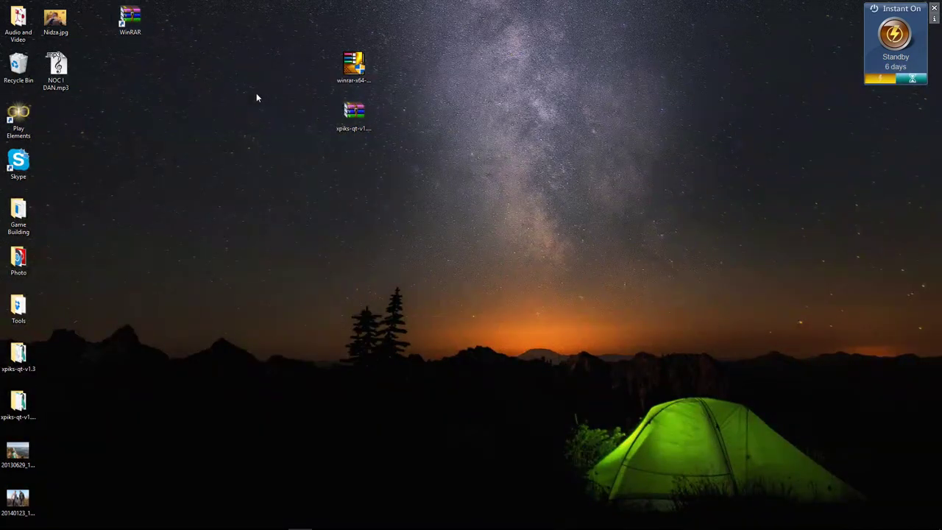
- Extract the Xpiks folder from the downloaded xpiks-qt-v1.4.2.zip archive to the desktop and close the archive
{"action": "double_click", "coordinate": [354, 112]}
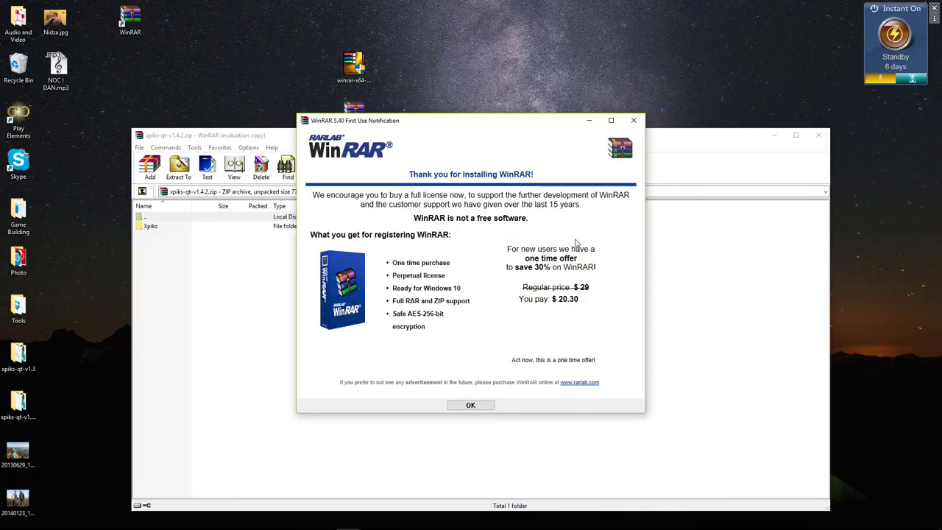
{"action": "left_click", "coordinate": [634, 122]}
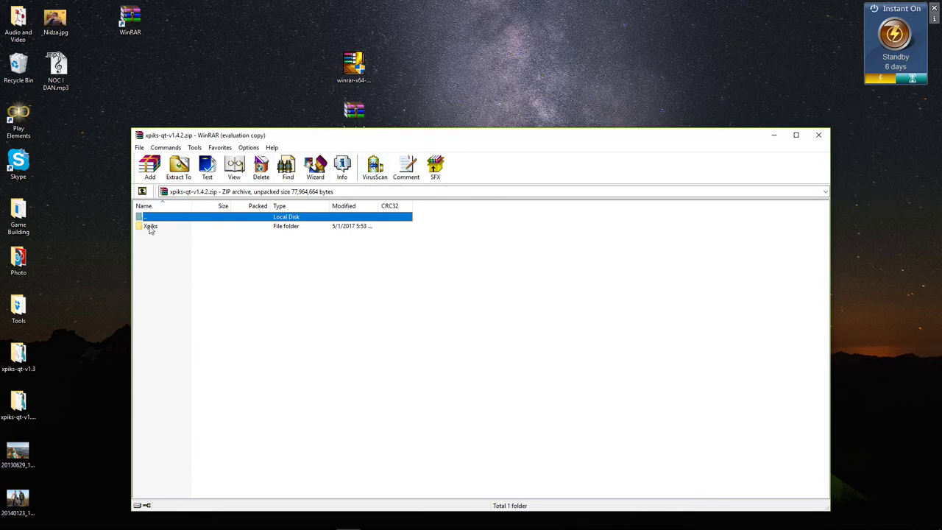
{"action": "left_click", "coordinate": [150, 227]}
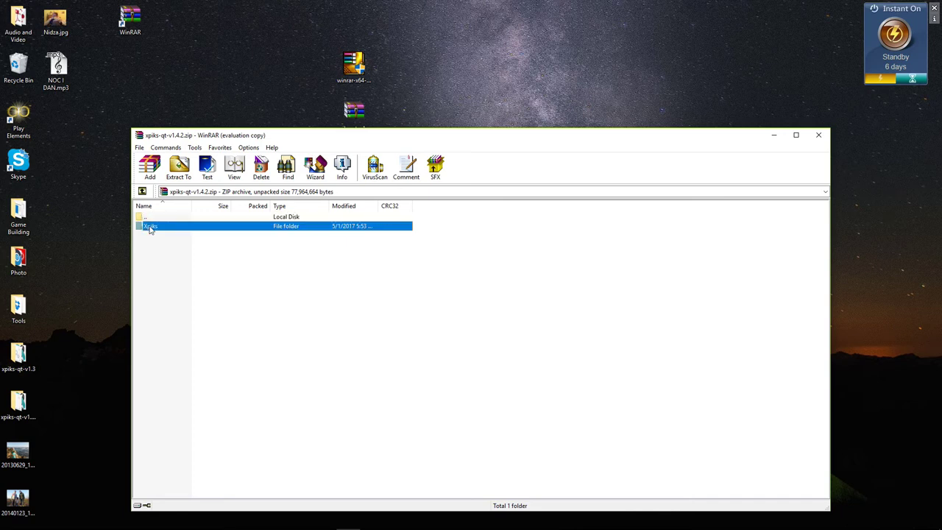
{"action": "left_click_drag", "start_coordinate": [150, 229], "coordinate": [426, 42]}
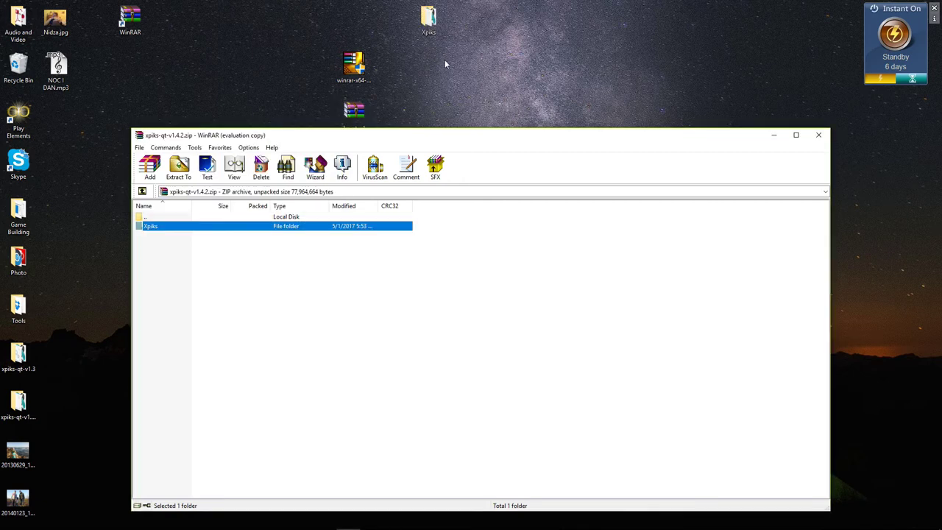
{"action": "left_click", "coordinate": [820, 137]}
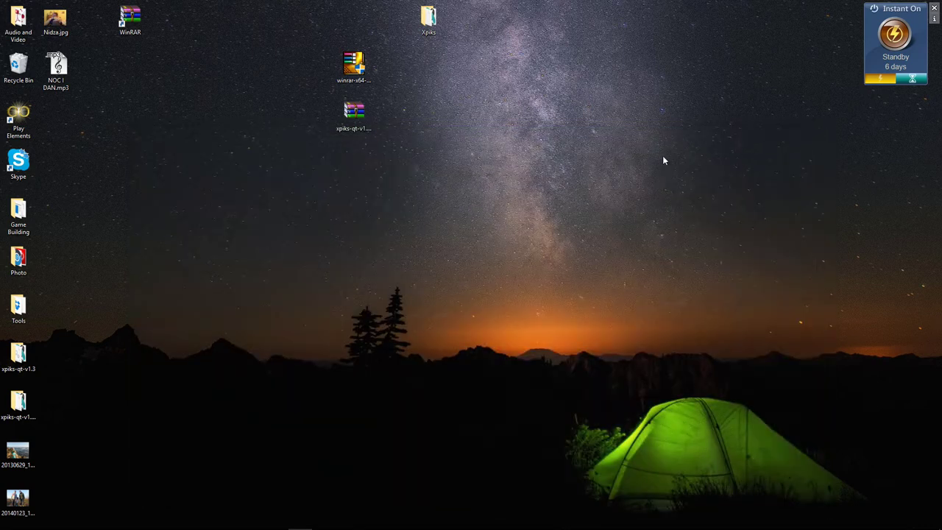
- Place the Xpiks folder beside the WinRAR shortcut and delete the WinRAR installer and Xpiks archive from the desktop
{"action": "left_click_drag", "start_coordinate": [429, 19], "coordinate": [205, 24]}
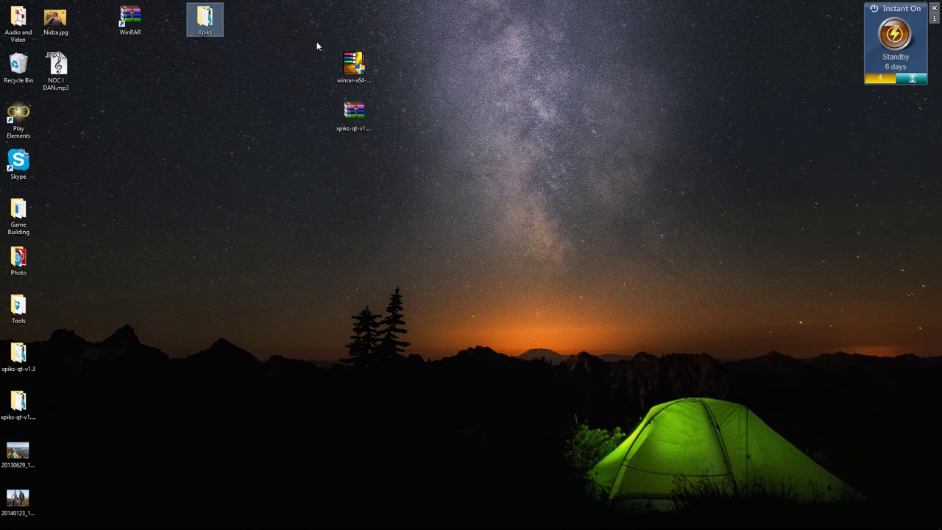
{"action": "left_click_drag", "start_coordinate": [318, 47], "coordinate": [406, 152]}
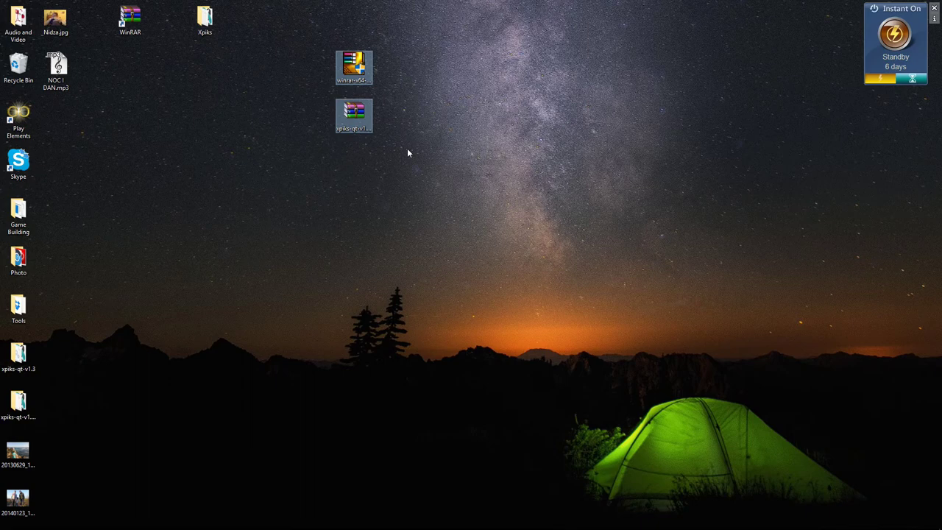
{"action": "key", "text": "Delete"}
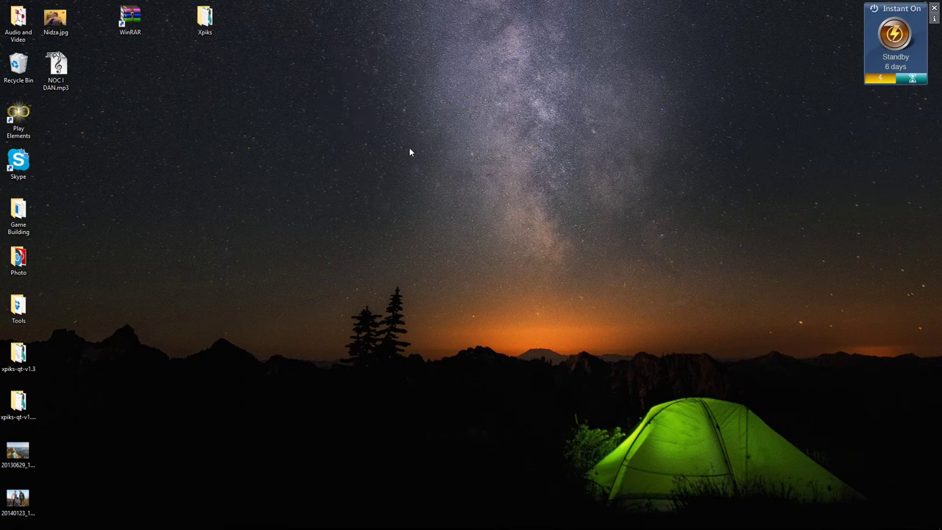
- Launch xpiks-qt.exe from the extracted Xpiks folder
{"action": "double_click", "coordinate": [206, 20]}
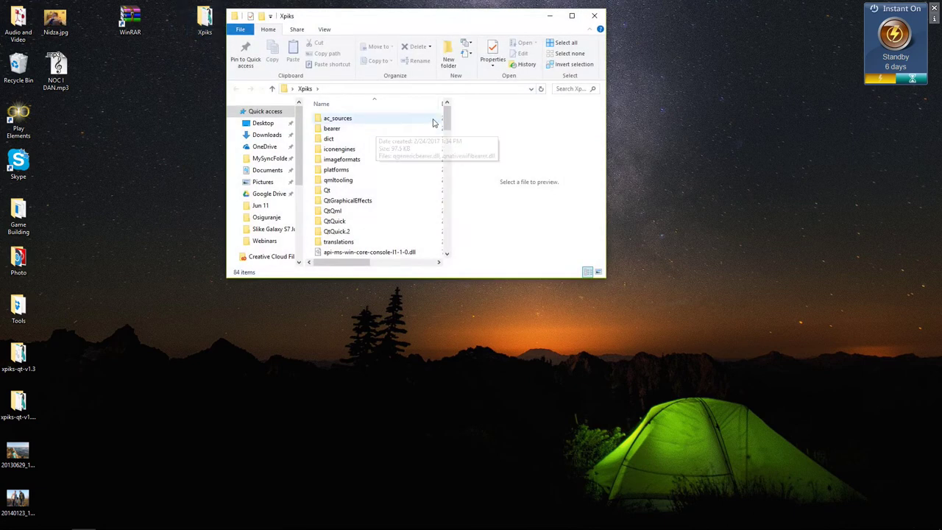
{"action": "left_click_drag", "start_coordinate": [447, 117], "coordinate": [448, 249]}
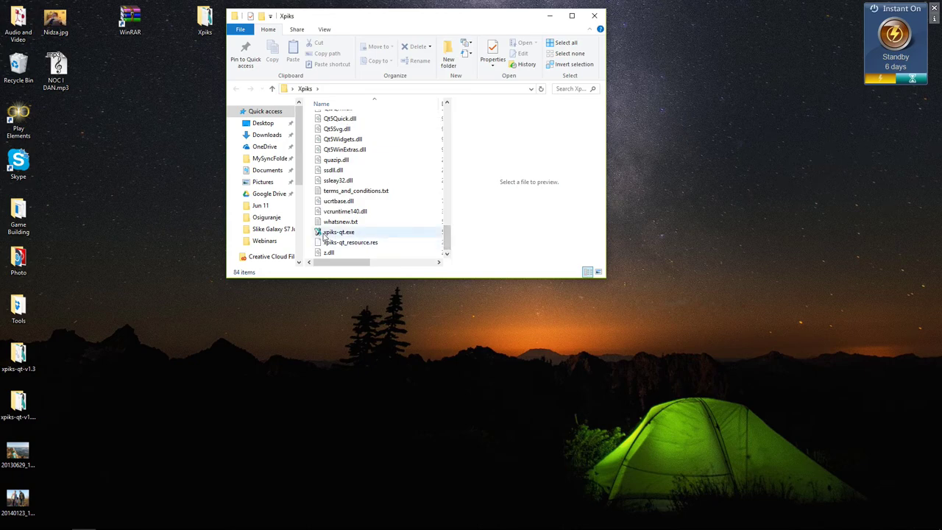
{"action": "mouse_move", "coordinate": [332, 235]}
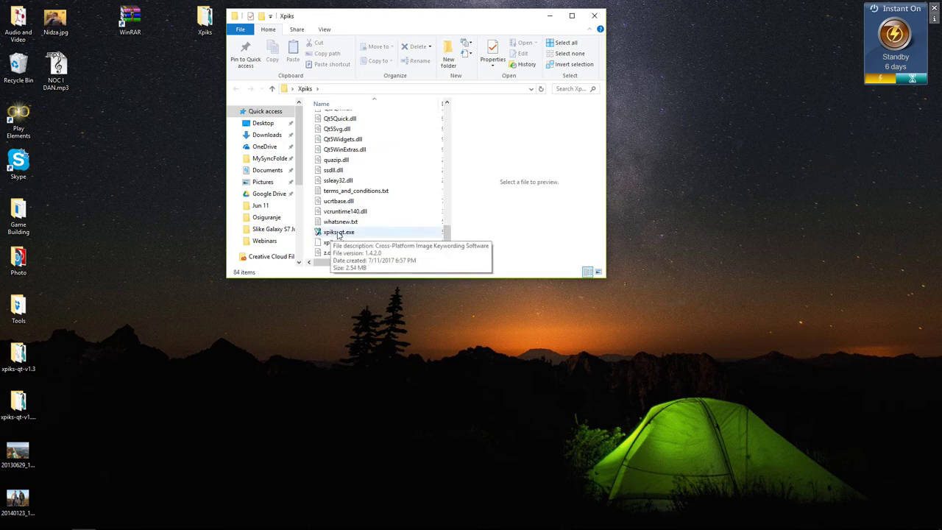
{"action": "left_click", "coordinate": [339, 234]}
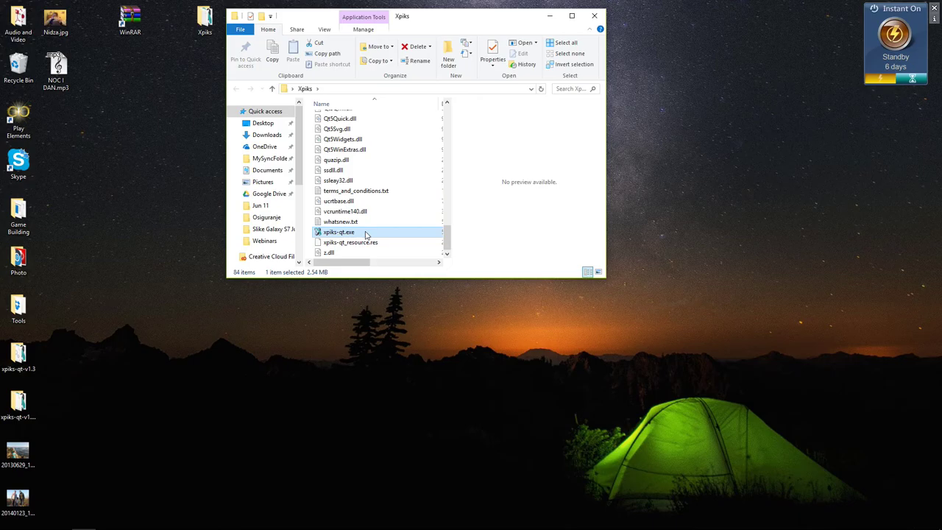
{"action": "double_click", "coordinate": [366, 235]}
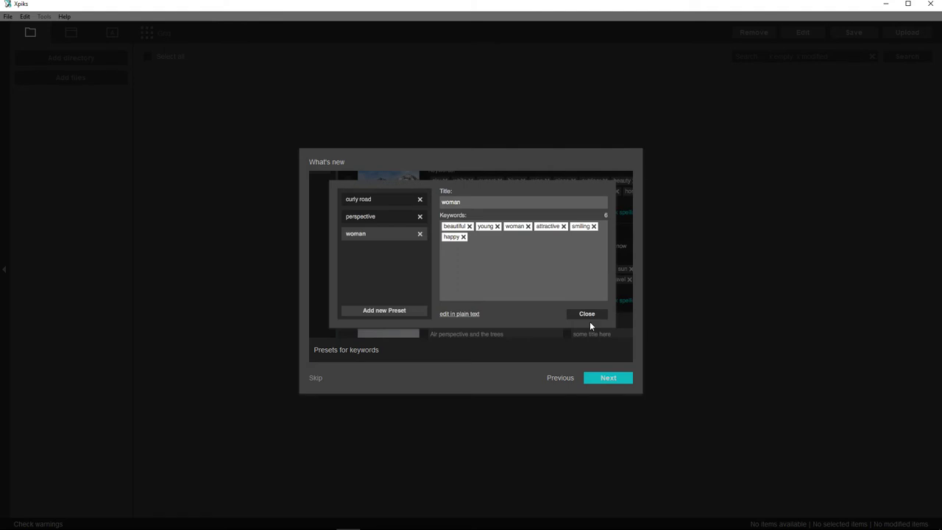
- Go through the remaining What's new pages to the end of the introduction and close Xpiks
{"action": "left_click", "coordinate": [594, 381]}
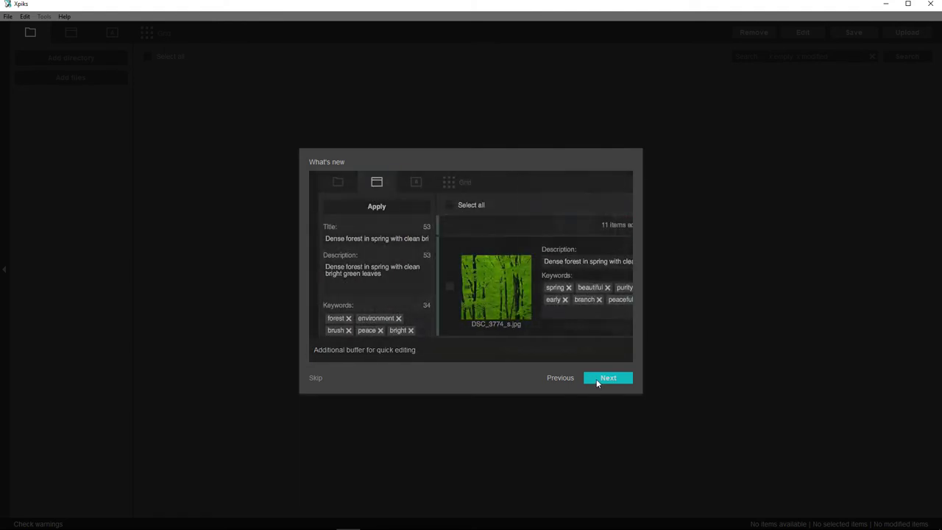
{"action": "left_click", "coordinate": [597, 380]}
{"action": "left_click", "coordinate": [597, 380]}
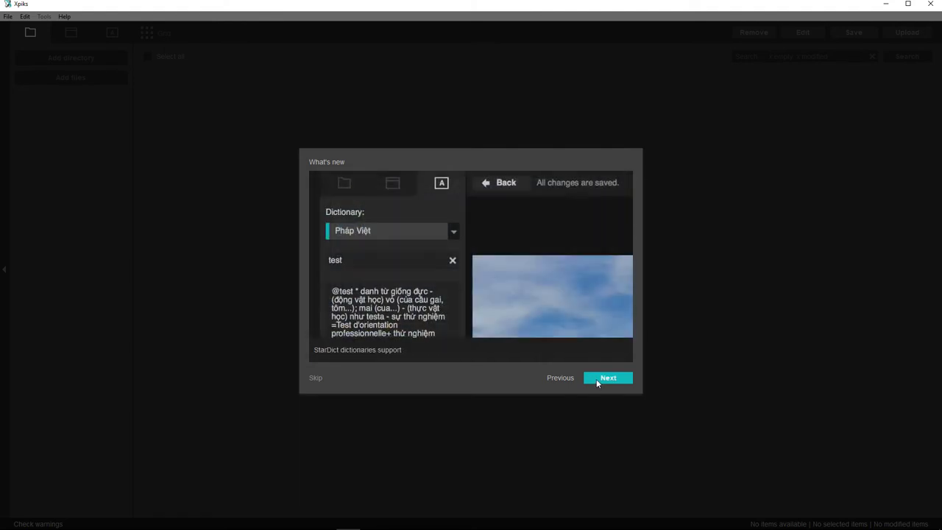
{"action": "left_click", "coordinate": [597, 381]}
{"action": "left_click", "coordinate": [597, 380]}
{"action": "left_click", "coordinate": [597, 381]}
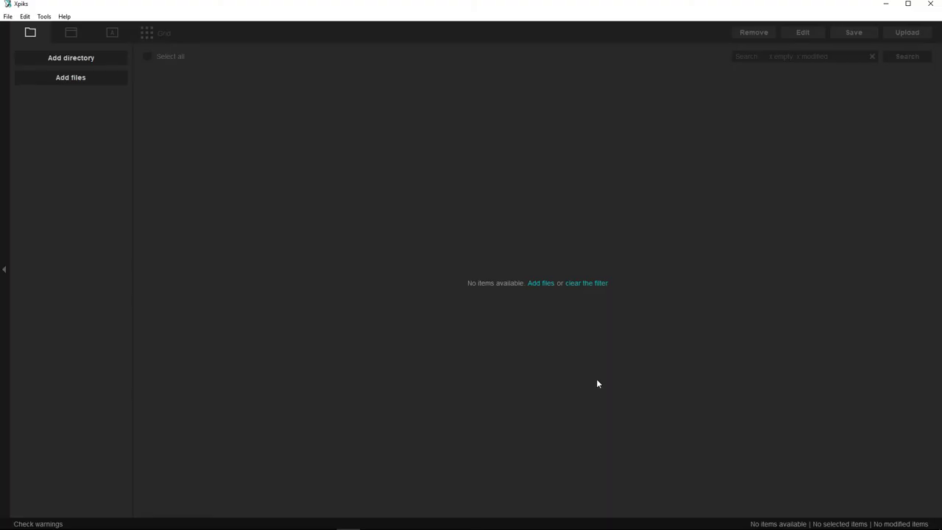
{"action": "left_click", "coordinate": [930, 4]}
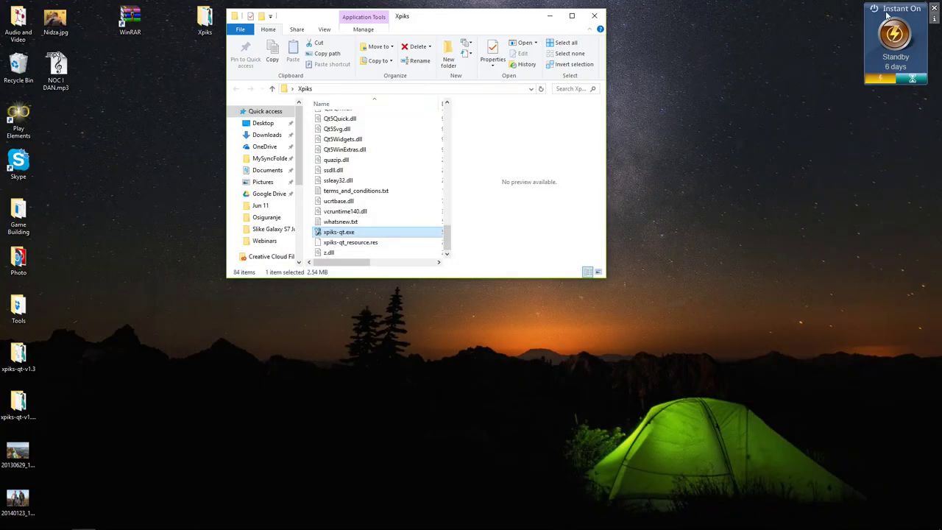
- Create a desktop shortcut to xpiks-qt.exe from the Xpiks folder and close the folder window
{"action": "right_click", "coordinate": [331, 234]}
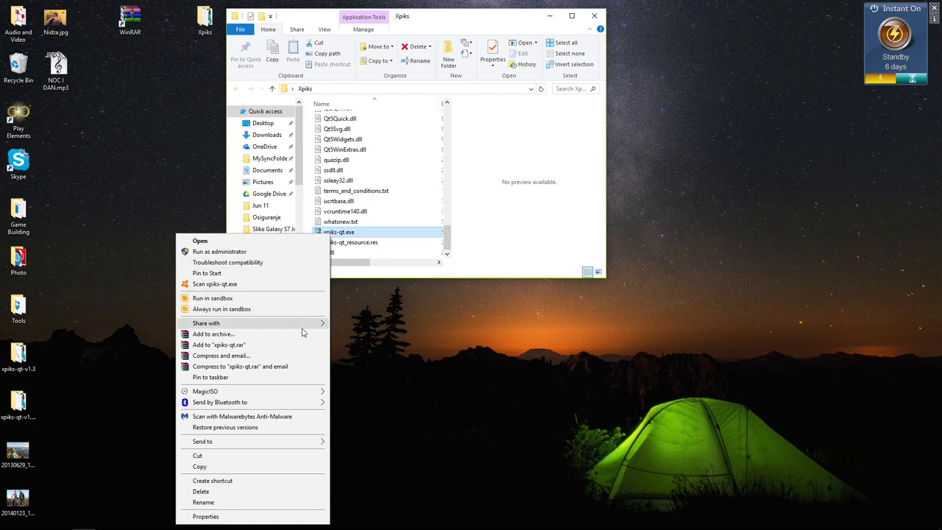
{"action": "mouse_move", "coordinate": [311, 324]}
{"action": "mouse_move", "coordinate": [302, 445]}
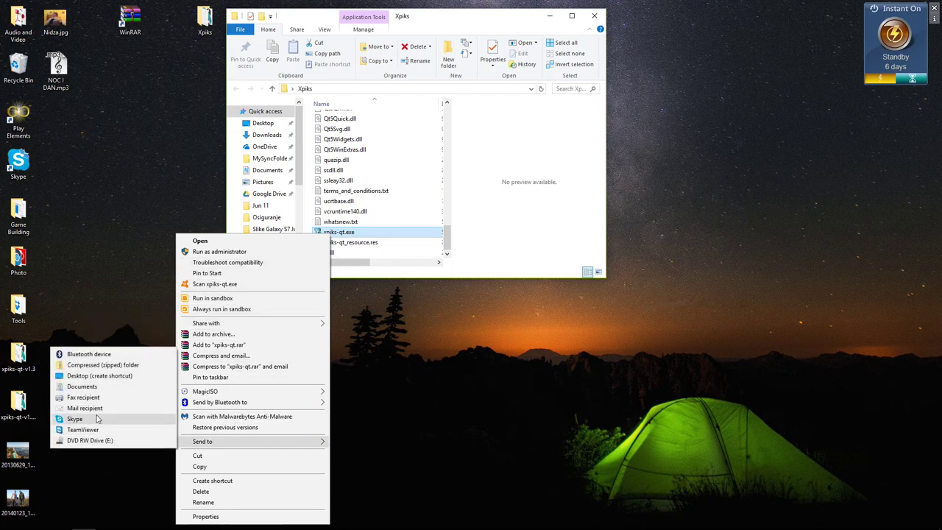
{"action": "left_click", "coordinate": [95, 376]}
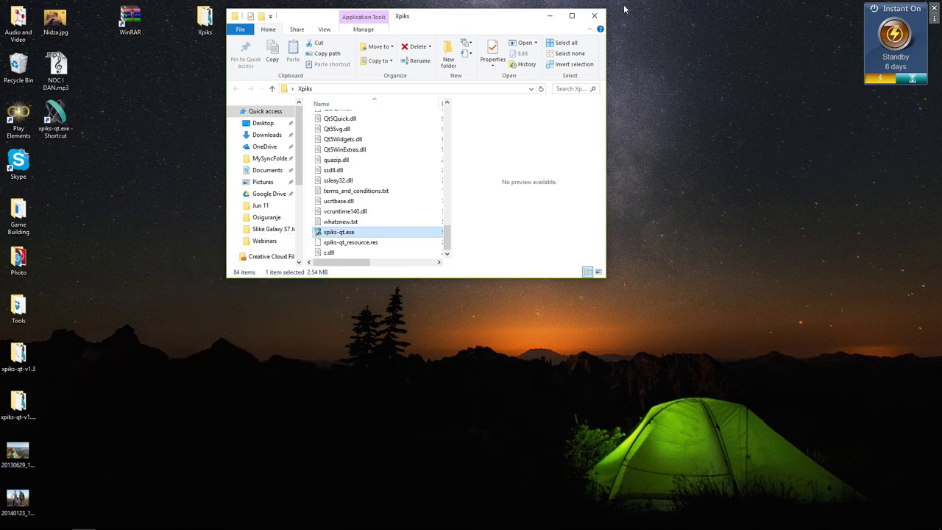
{"action": "left_click", "coordinate": [595, 15]}
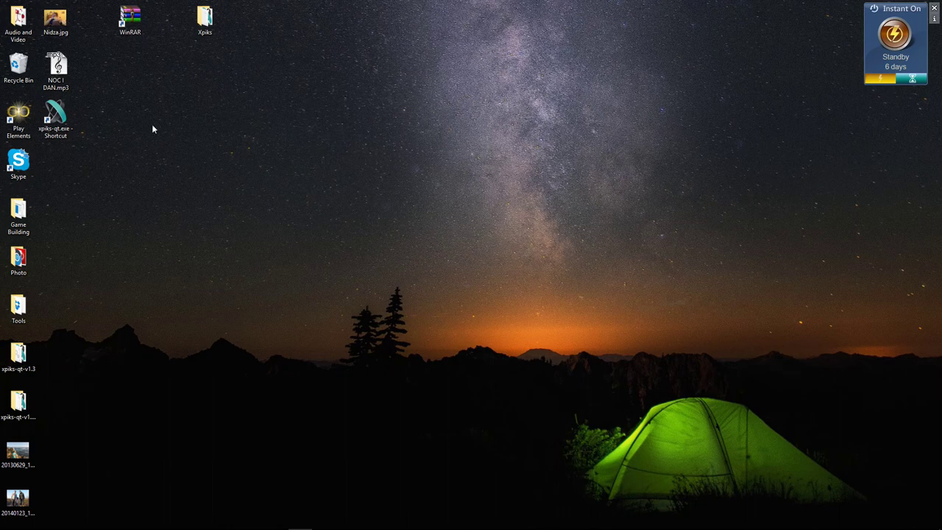
- Test the desktop shortcut to xpiks-qt.exe by starting Xpiks from it, and close the program again
{"action": "double_click", "coordinate": [58, 112]}
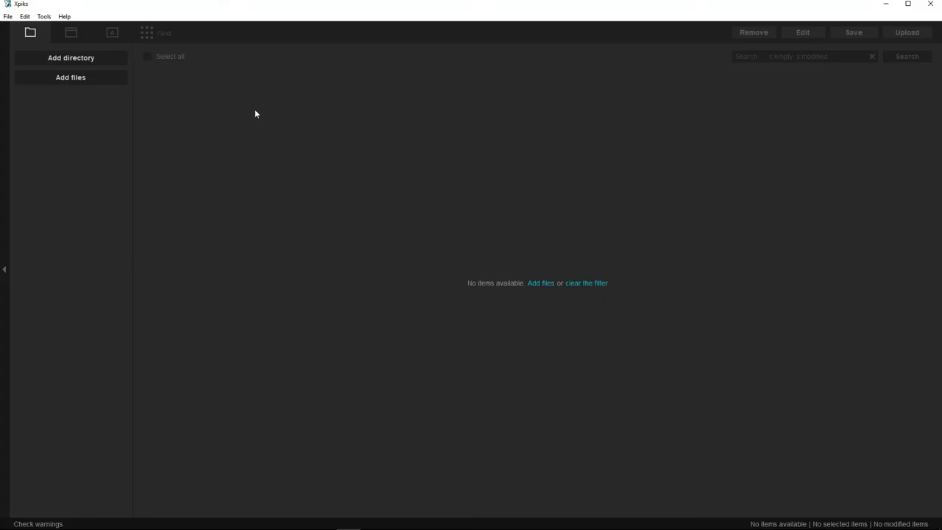
{"action": "left_click", "coordinate": [932, 5]}
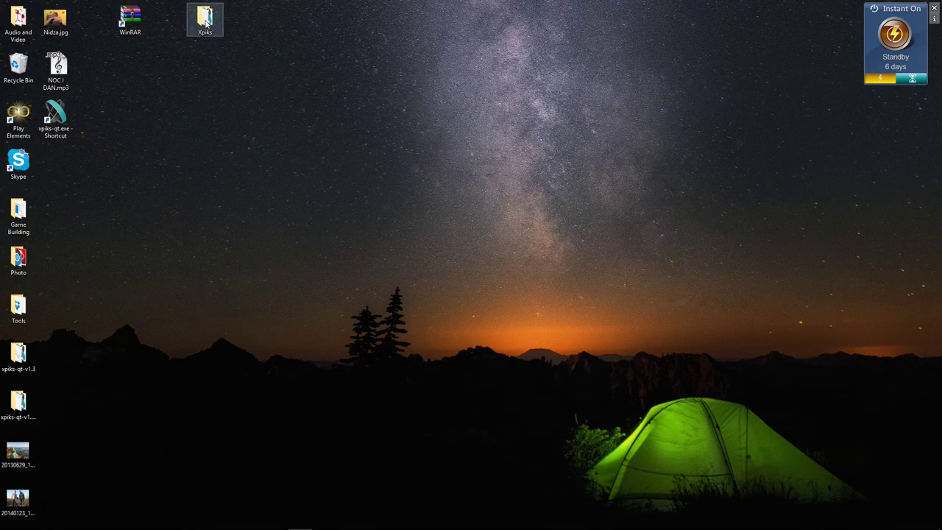